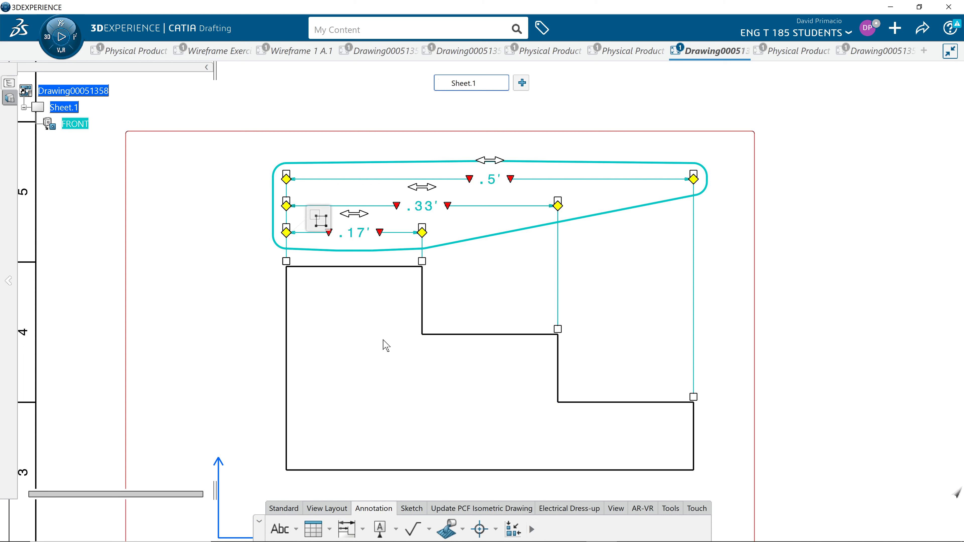
Step: Try to create stacked height dimensions from the profile's four vertical edges, starting with the tallest edge
left_click(248, 328)
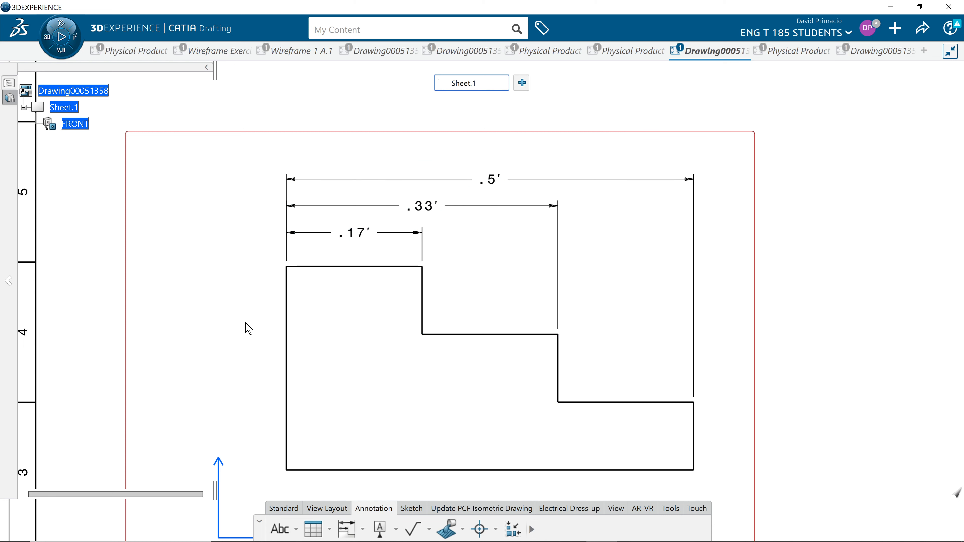
middle_click_drag(246, 357, 250, 329)
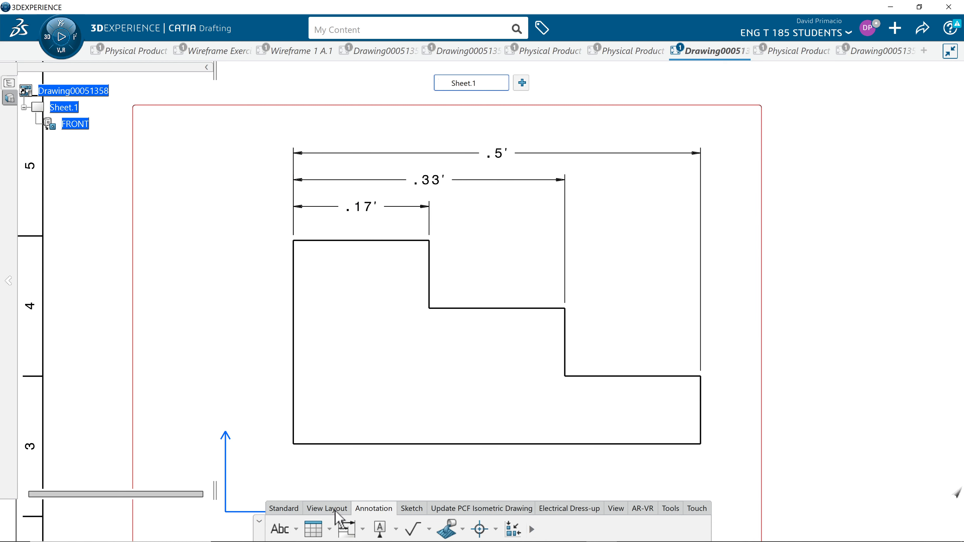
left_click(347, 529)
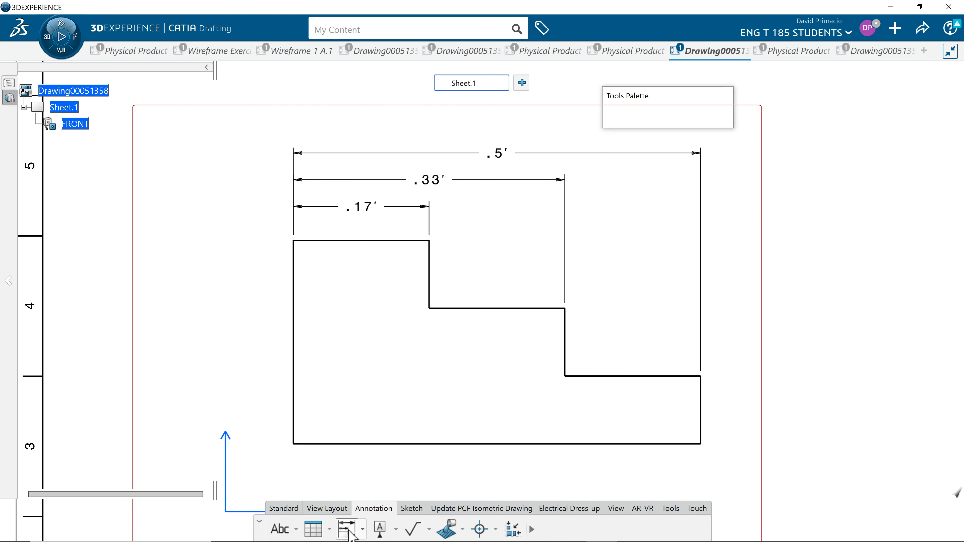
left_click(295, 292)
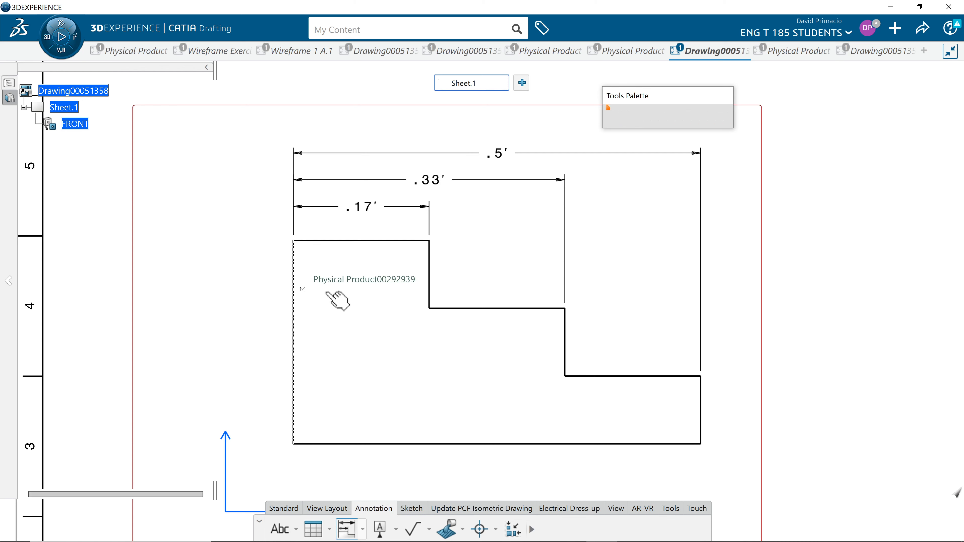
left_click(429, 285)
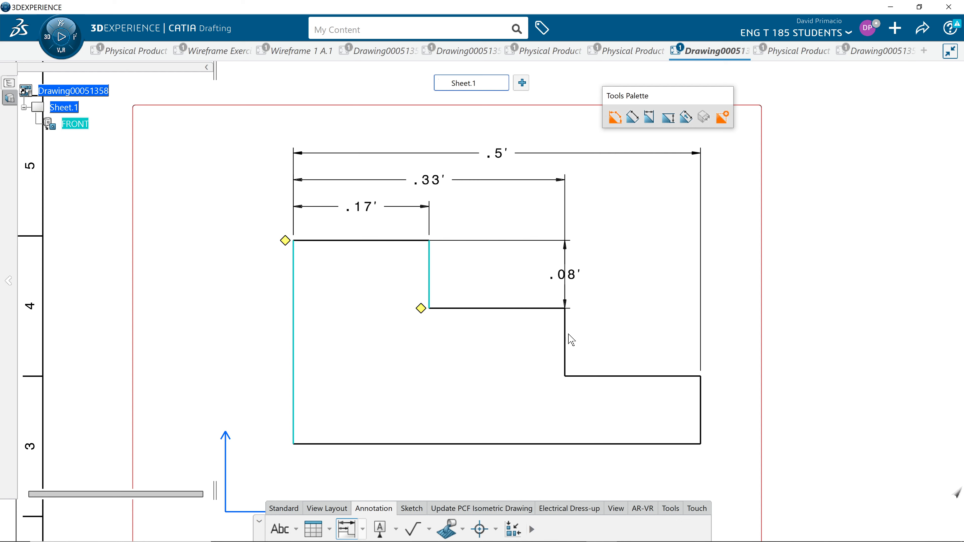
left_click(566, 340)
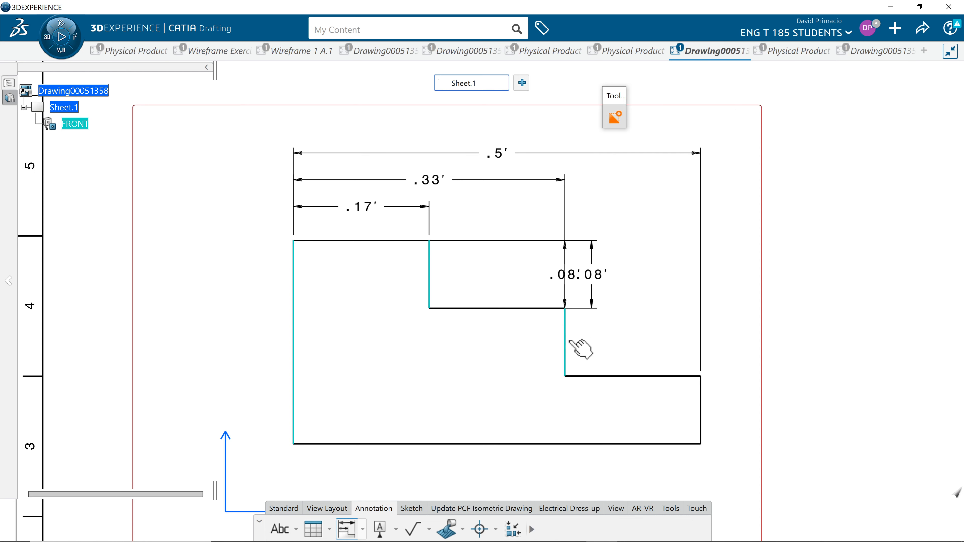
left_click(702, 394)
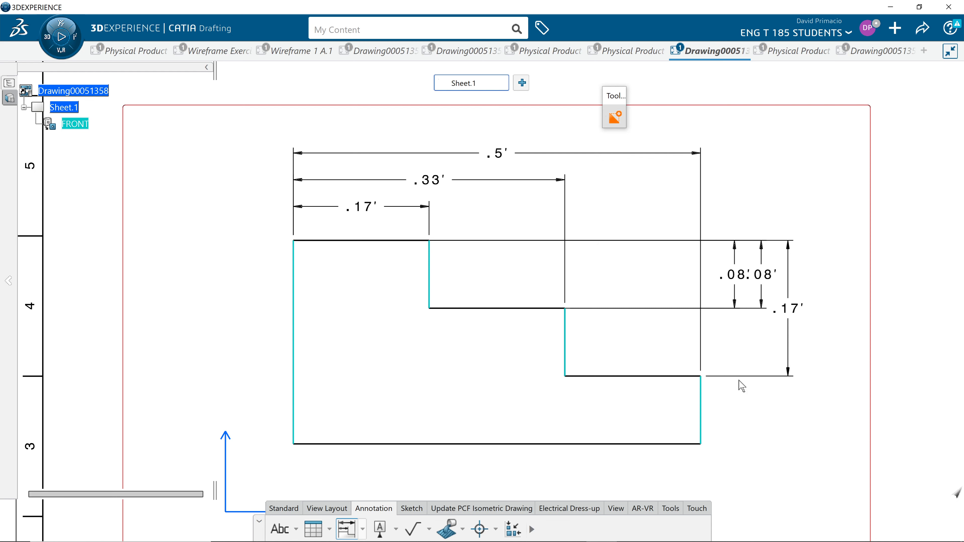
Step: Undo the stacked dimensions picked from the vertical edges and leave the dimension command
key("ctrl+z")
key("ctrl+z")
key("ctrl+z")
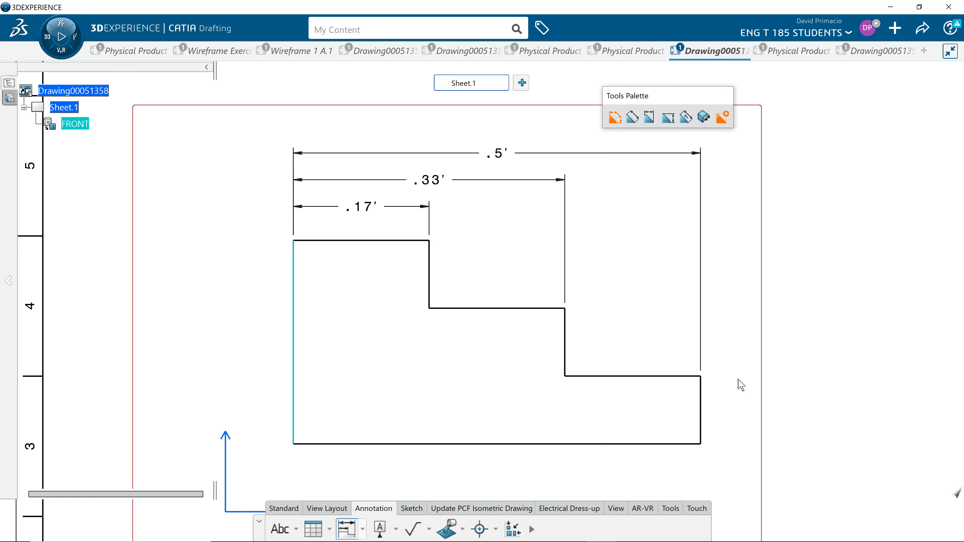
left_click(351, 528)
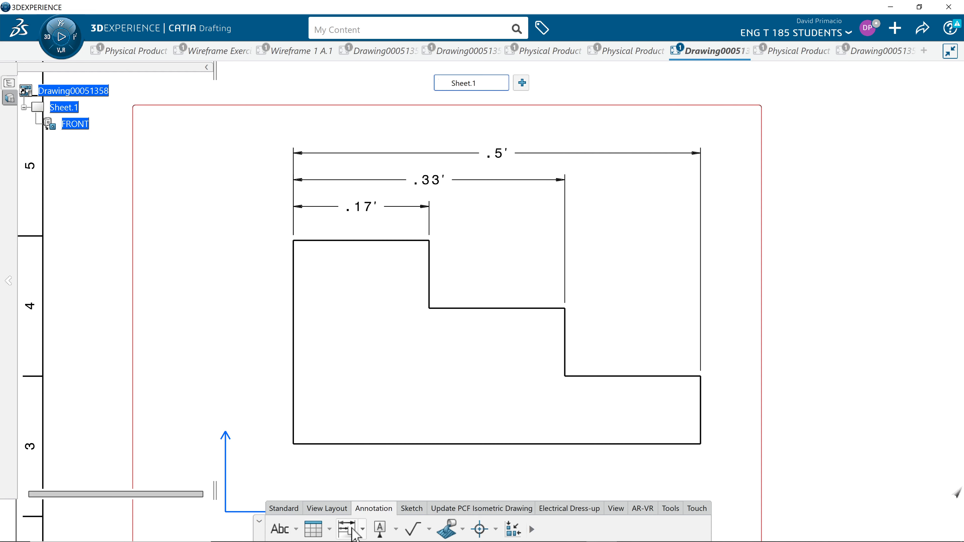
left_click(507, 444)
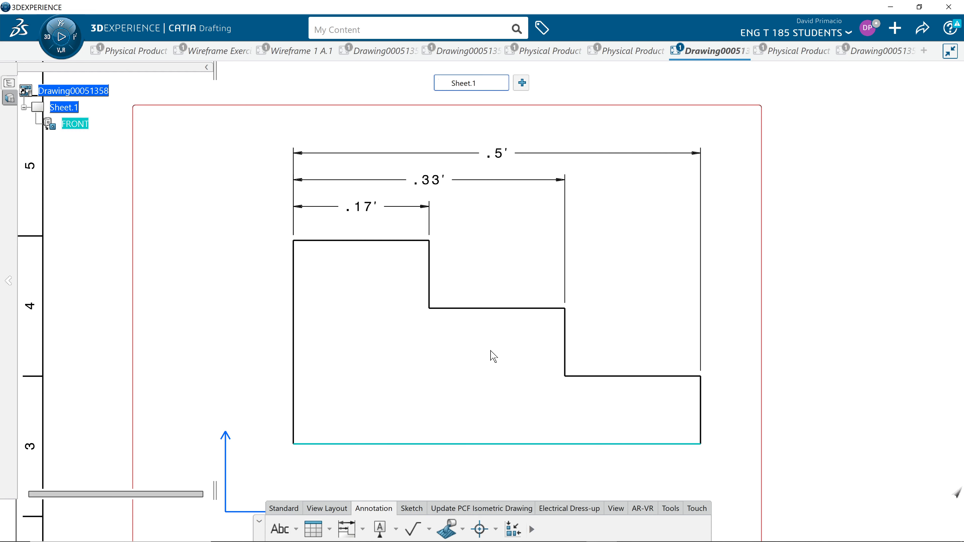
left_click(662, 377)
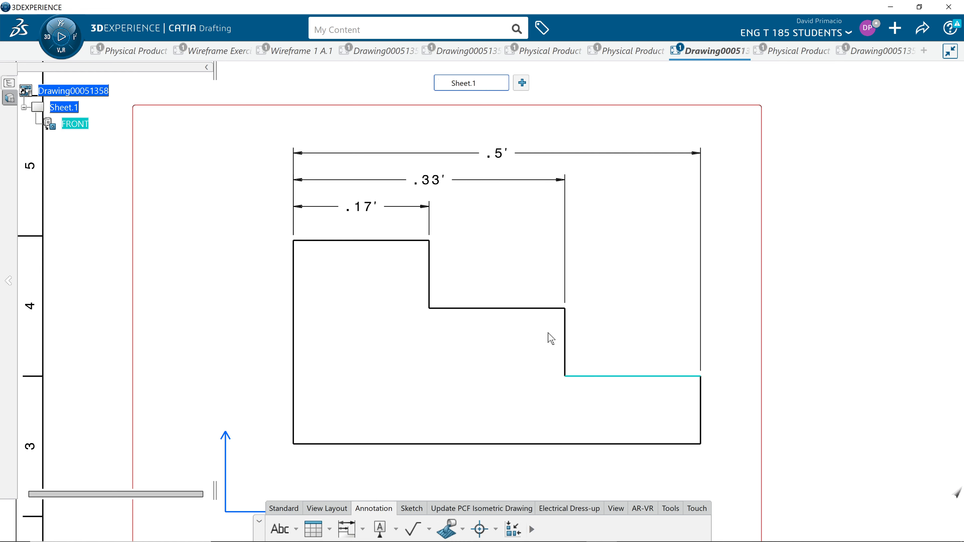
left_click(351, 494)
Step: Try stacked height dimensions from the profile's bottom edge to the two lower step edges, and undo them
left_click(346, 532)
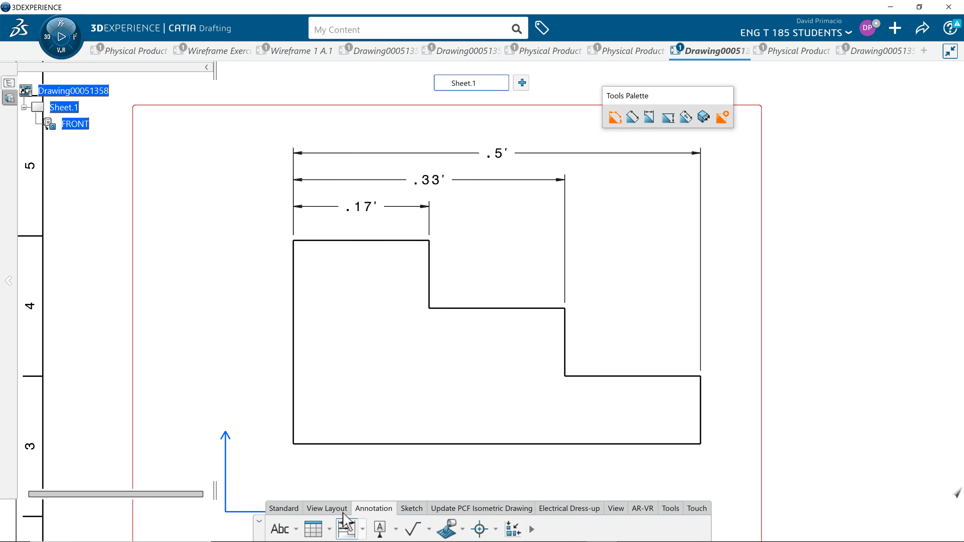
left_click(669, 444)
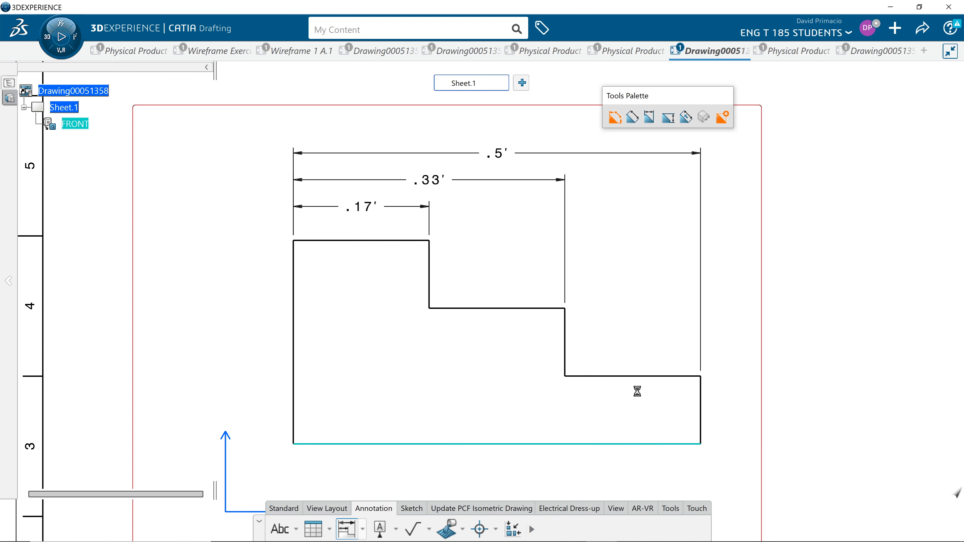
left_click(641, 377)
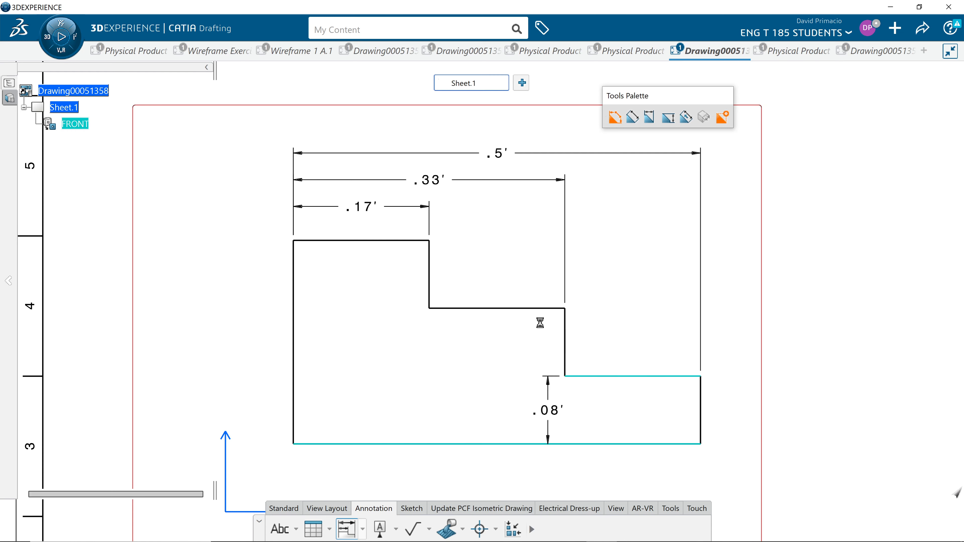
left_click(534, 308)
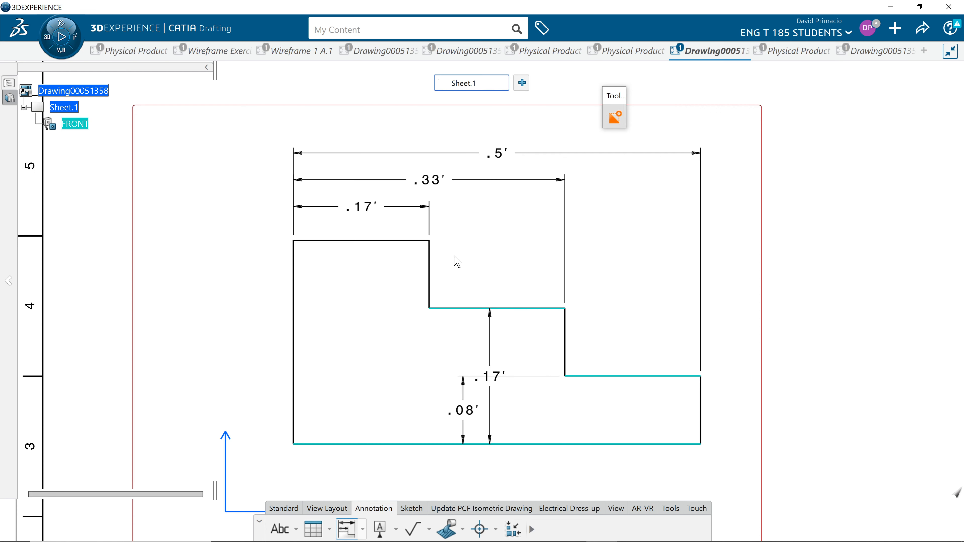
left_click(339, 246)
left_click(394, 298)
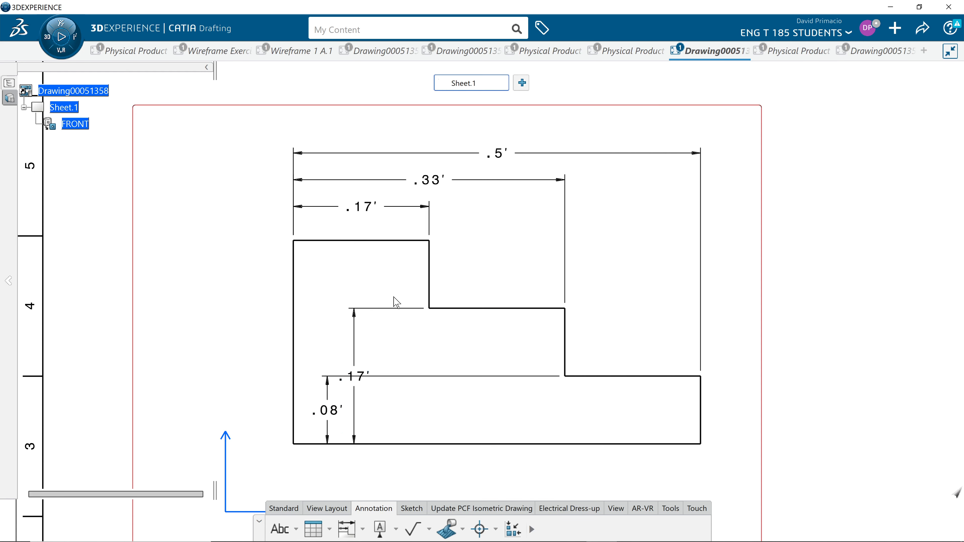
key("ctrl+z")
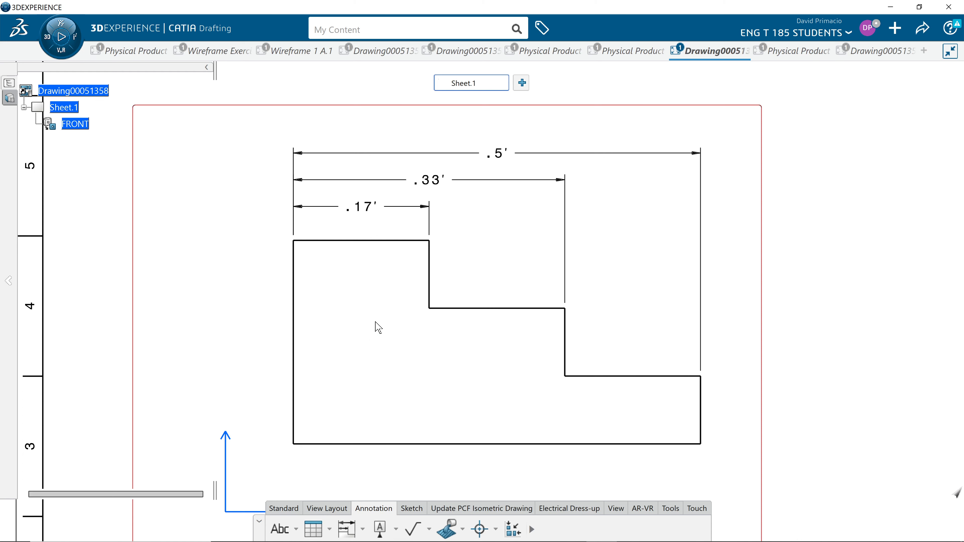
Step: Add Stacked Dimensions from the bottom edge to the top edge and both lower steps, placed to the right of the profile
left_click(363, 531)
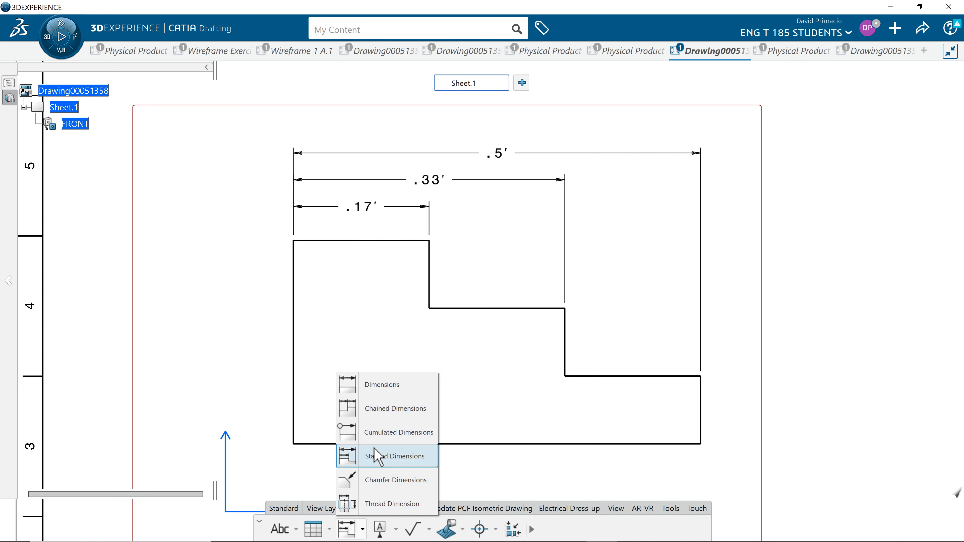
left_click(383, 461)
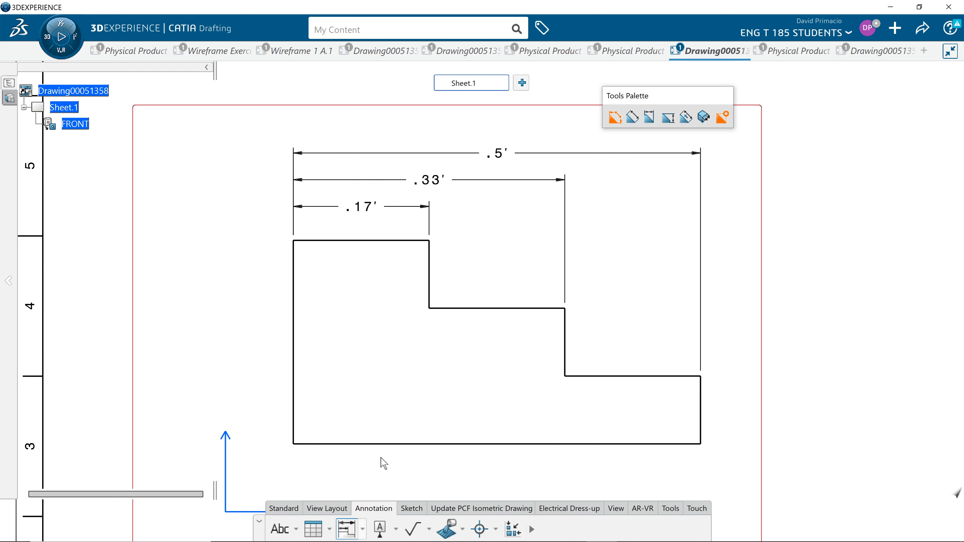
left_click(378, 444)
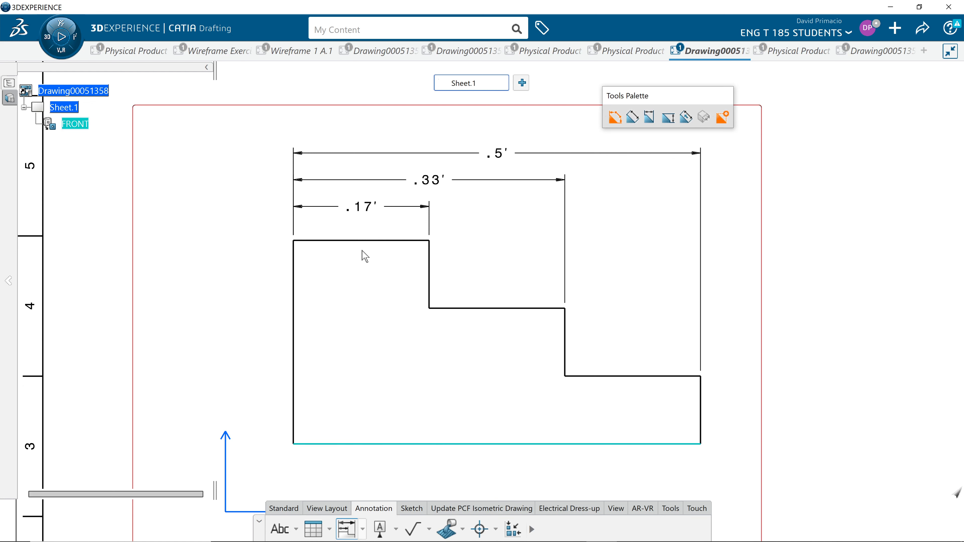
left_click(370, 240)
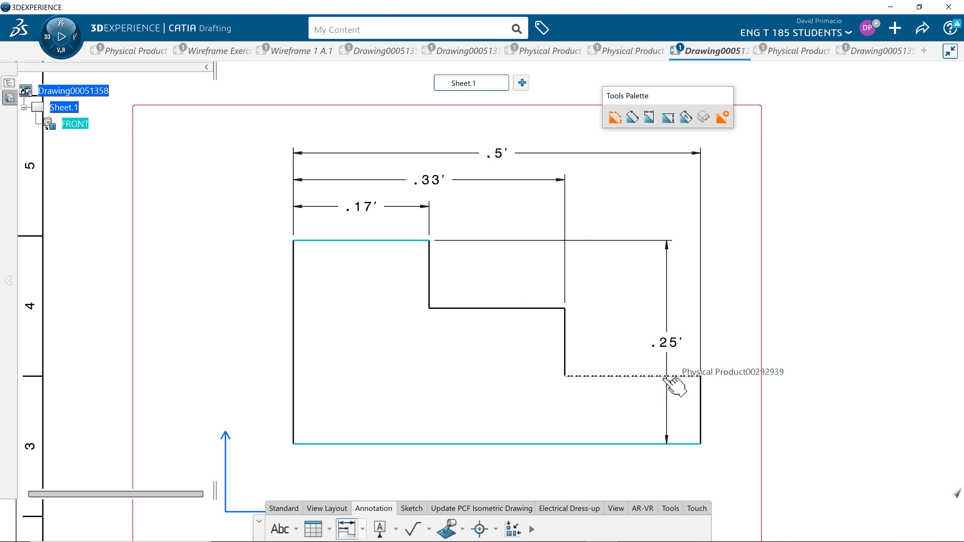
left_click(679, 377)
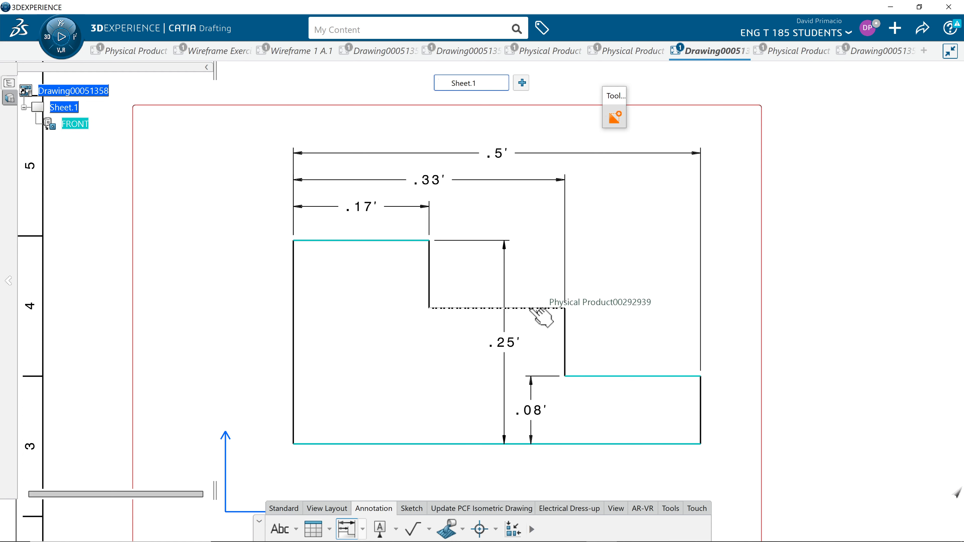
left_click(549, 310)
left_click(784, 336)
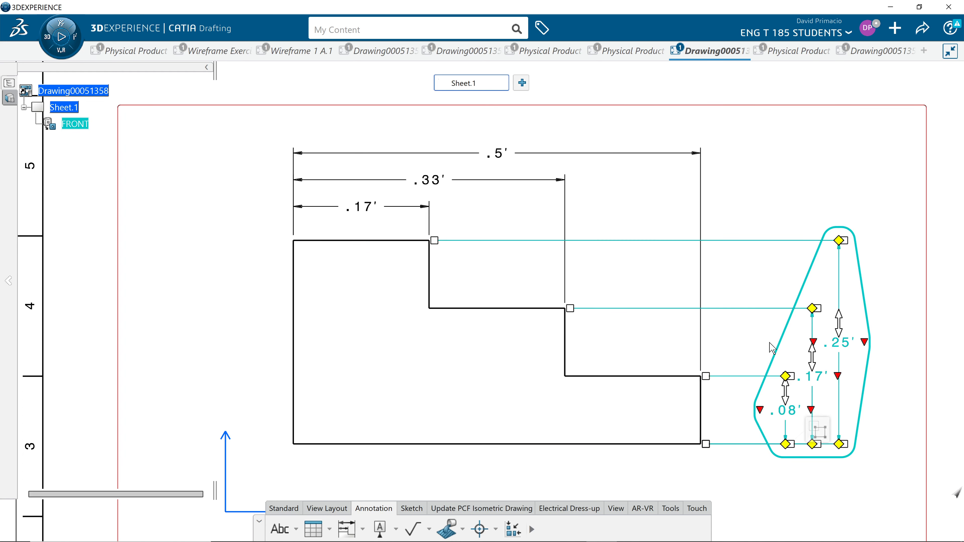
Step: Delete the overall length dimension above the front view
mouse_move(689, 468)
middle_mouse_down()
mouse_move(590, 427)
mouse_move(534, 430)
mouse_move(545, 448)
mouse_move(538, 435)
middle_mouse_up()
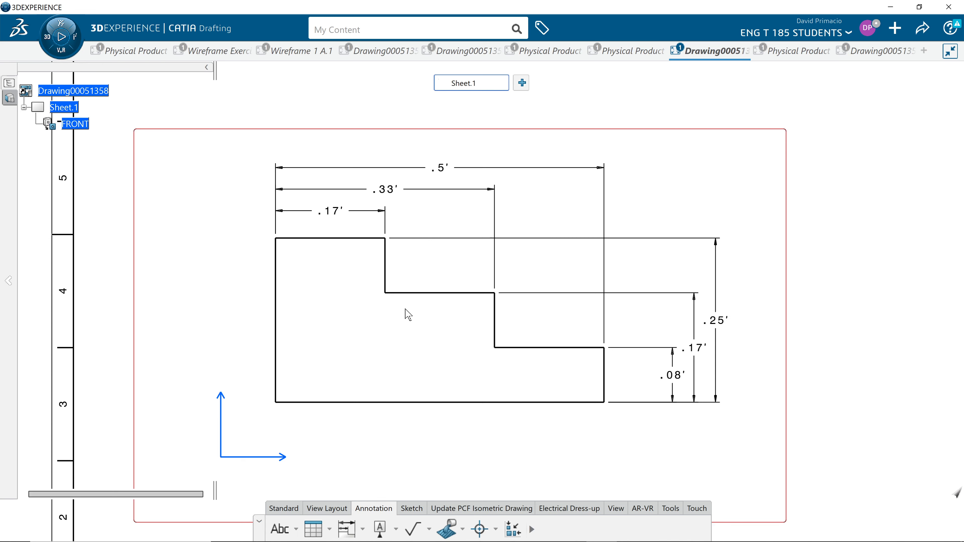
mouse_move(408, 315)
middle_mouse_down()
mouse_move(427, 271)
mouse_move(428, 329)
middle_mouse_up()
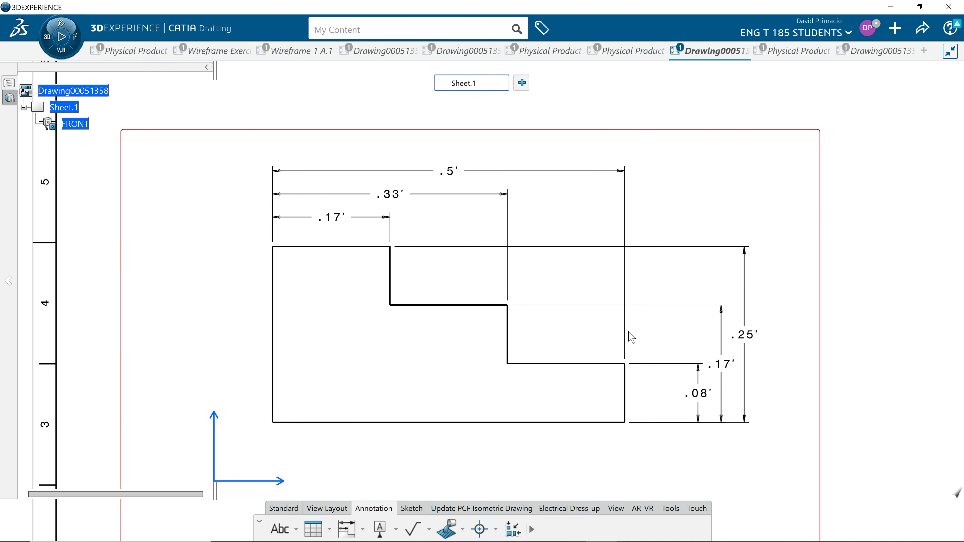
left_click(570, 172)
key("Delete")
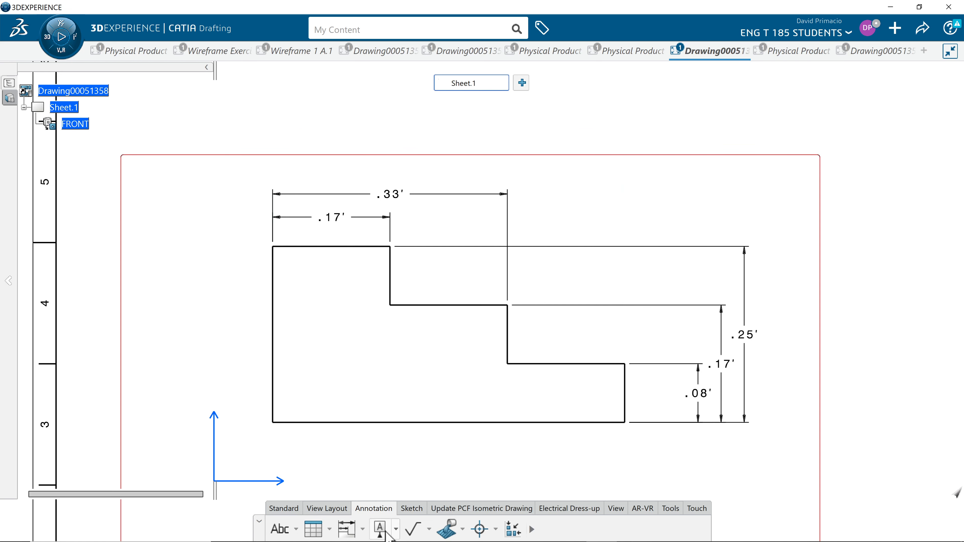
Step: Dimension the profile's bottom edge with a single dimension and place it below the view
left_click(363, 531)
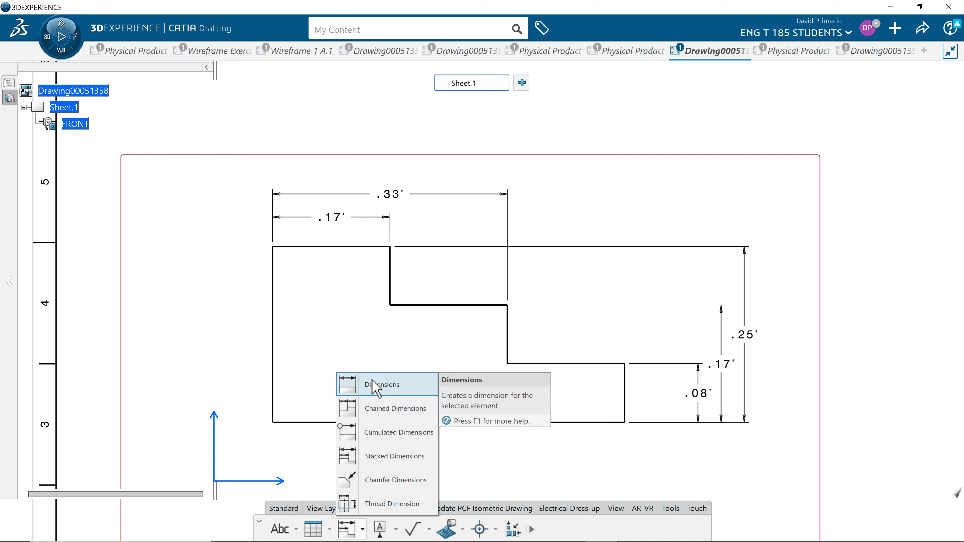
left_click(365, 385)
left_click(387, 423)
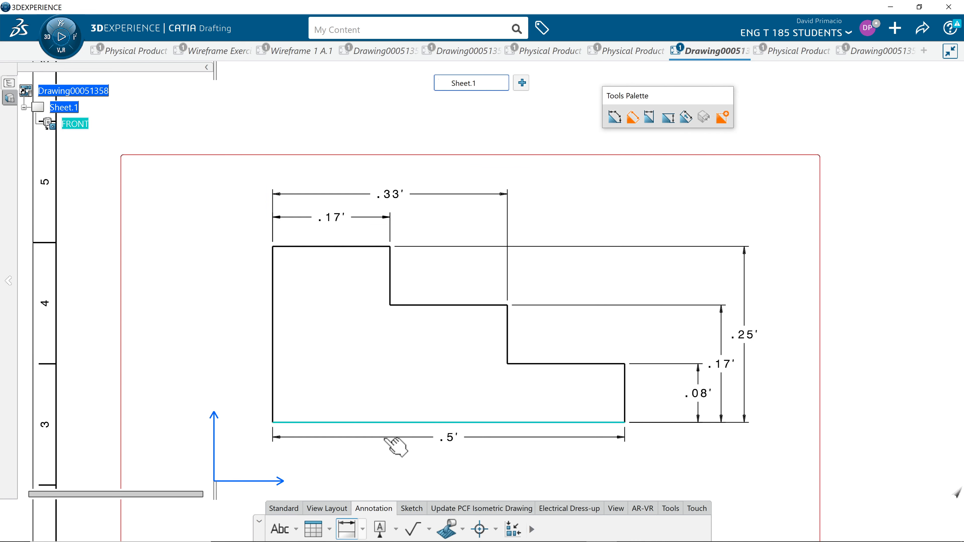
left_click(405, 454)
left_click(383, 481)
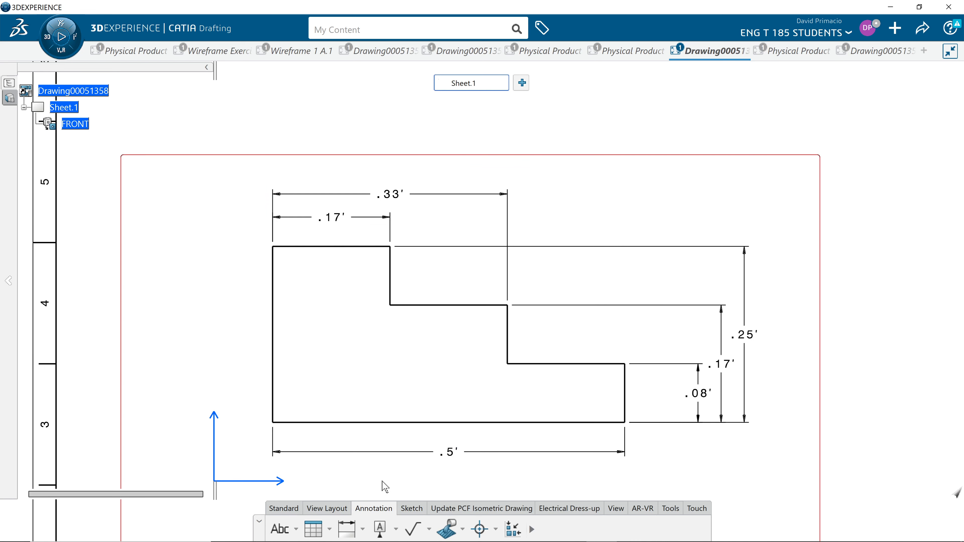
Step: Delete the overall height dimension from the stack on the right side of the profile
left_click(351, 531)
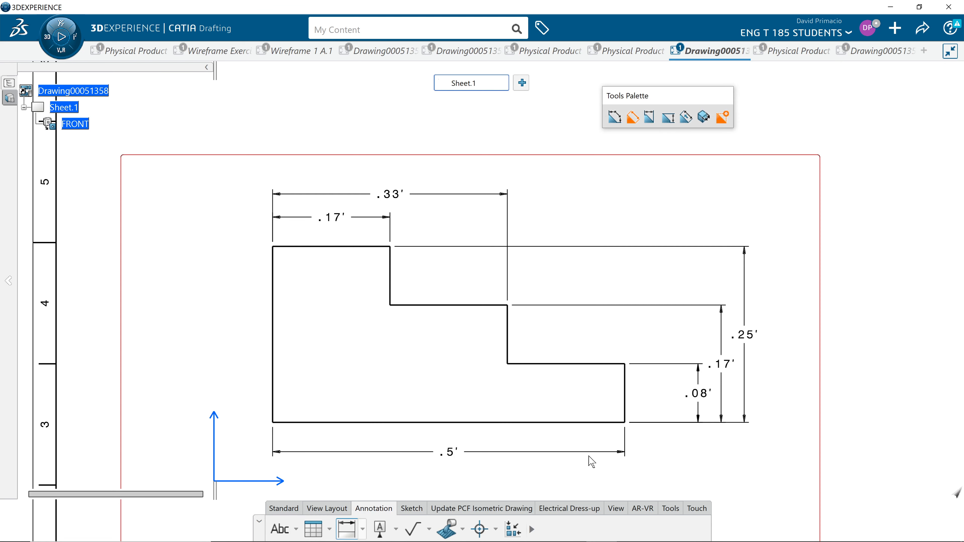
left_click(350, 530)
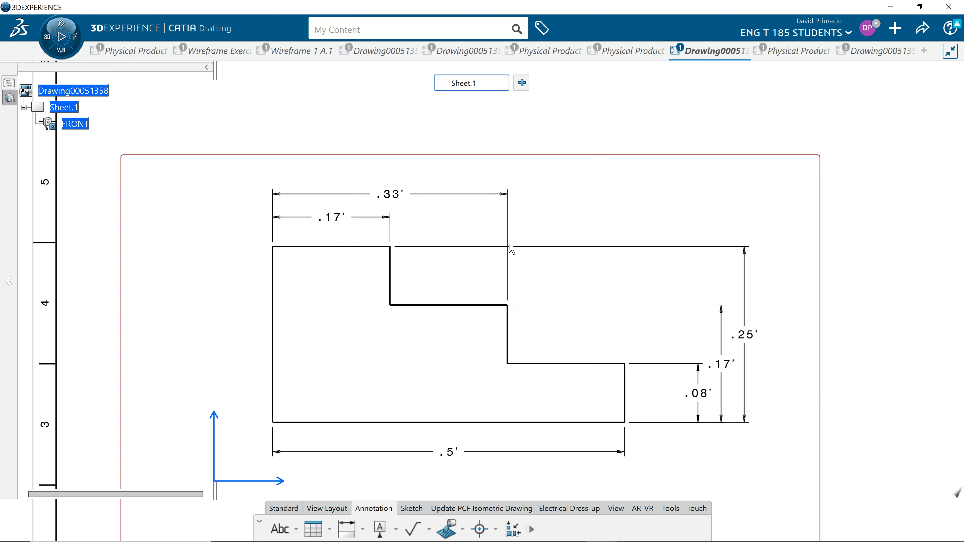
left_click(747, 296)
key("Delete")
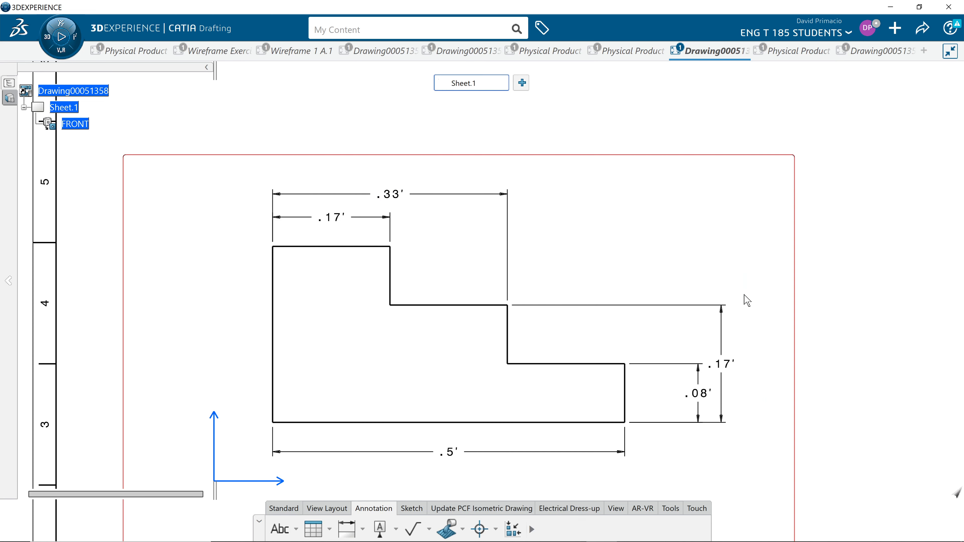
Step: Dimension the profile's left vertical edge with a single dimension and place it to the left of the view
left_click(349, 537)
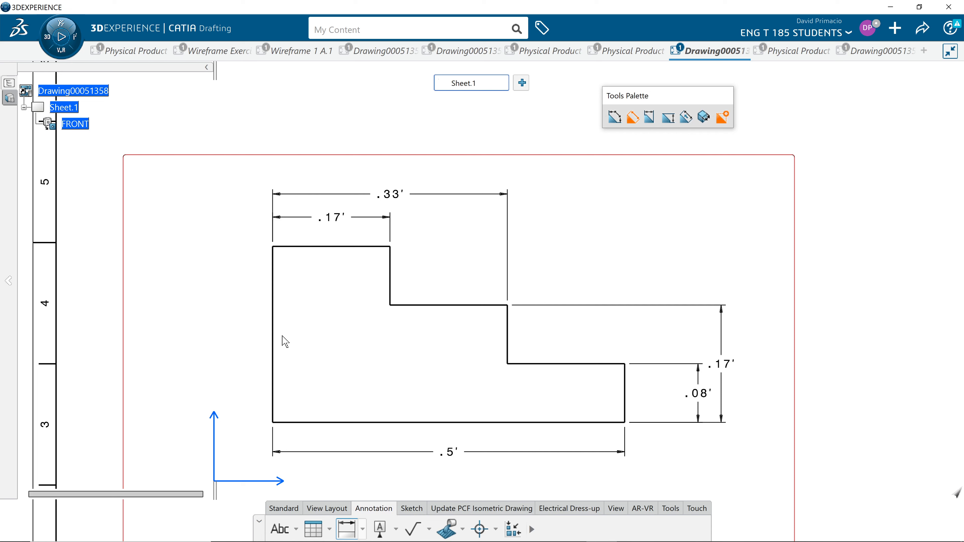
left_click(274, 334)
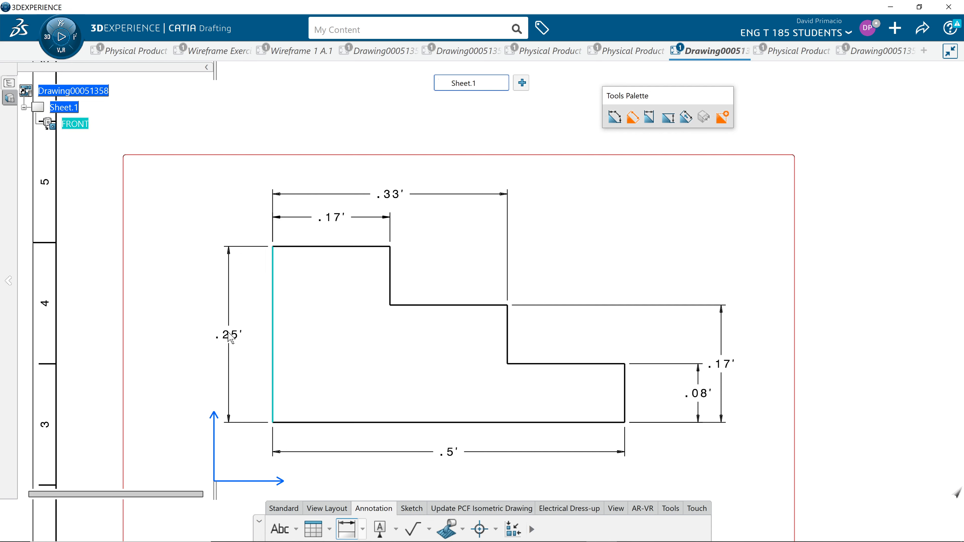
left_click(231, 336)
left_click(364, 393)
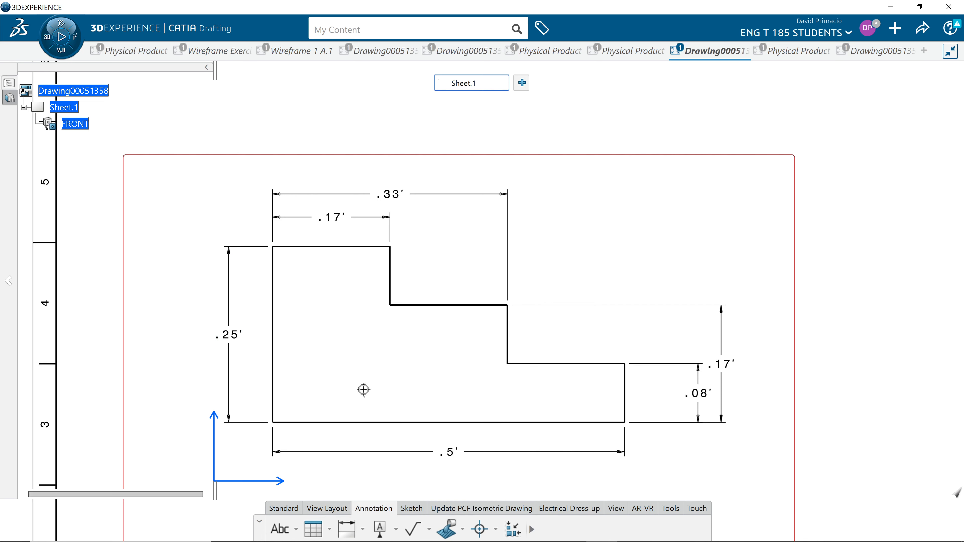
Step: Change the main value format description of all dimensions in the front view to NUM.DINC
middle_click_drag(363, 390, 405, 357)
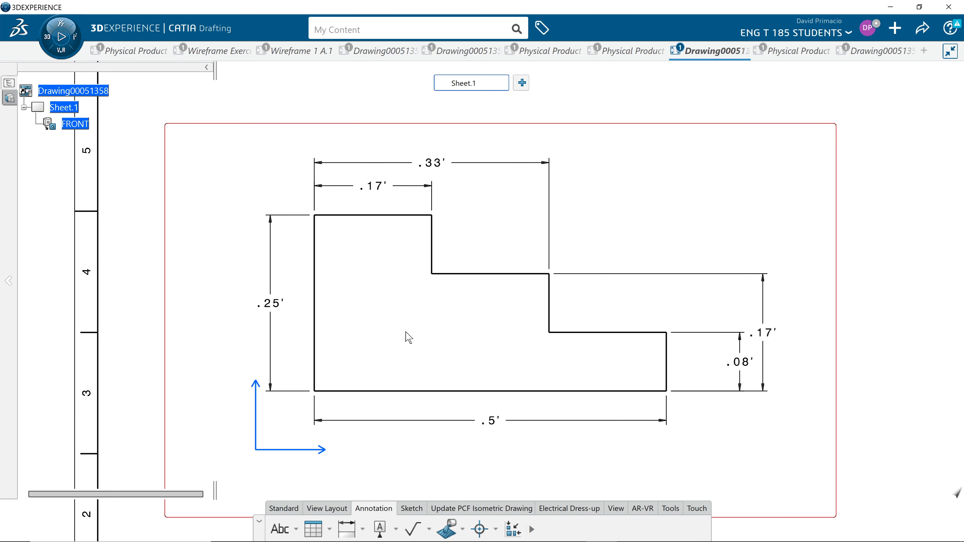
left_click_drag(221, 476, 830, 124)
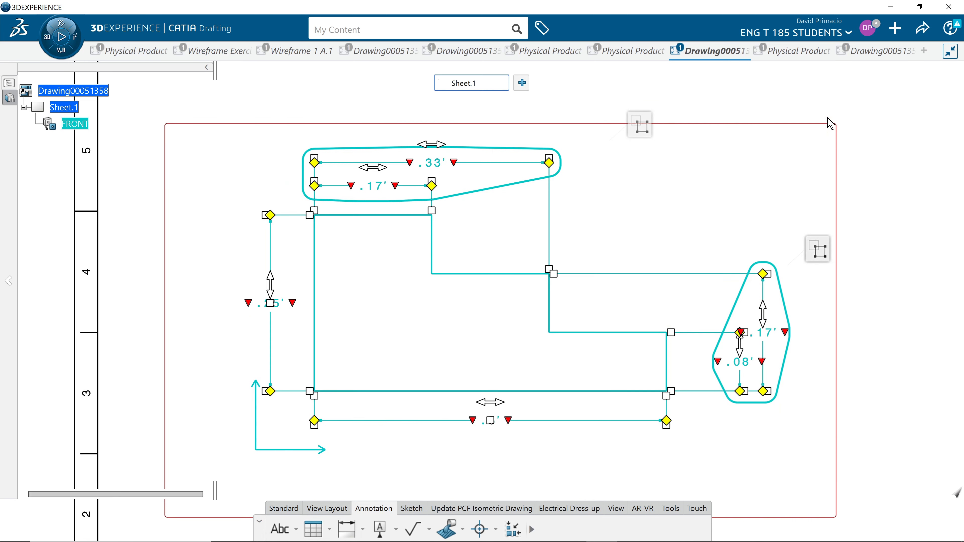
right_click(765, 294)
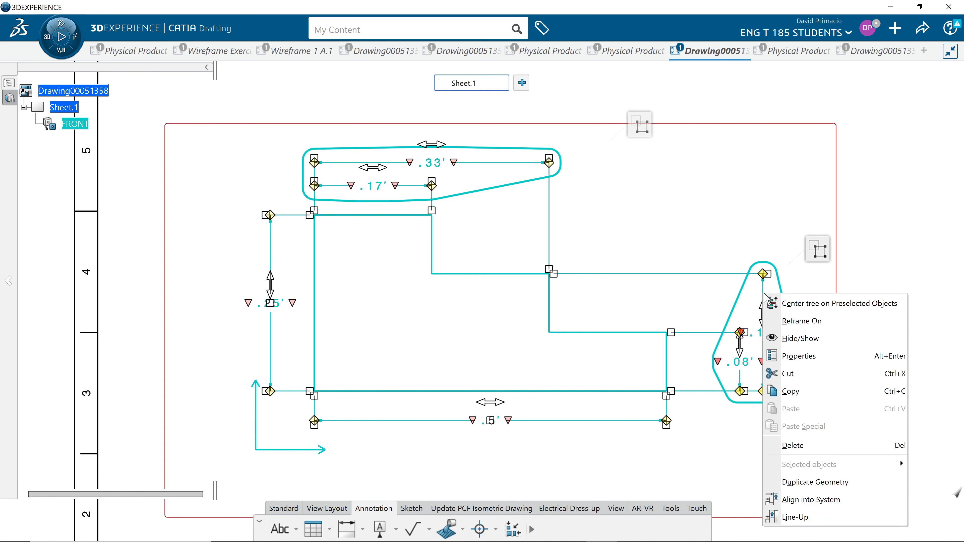
left_click(794, 359)
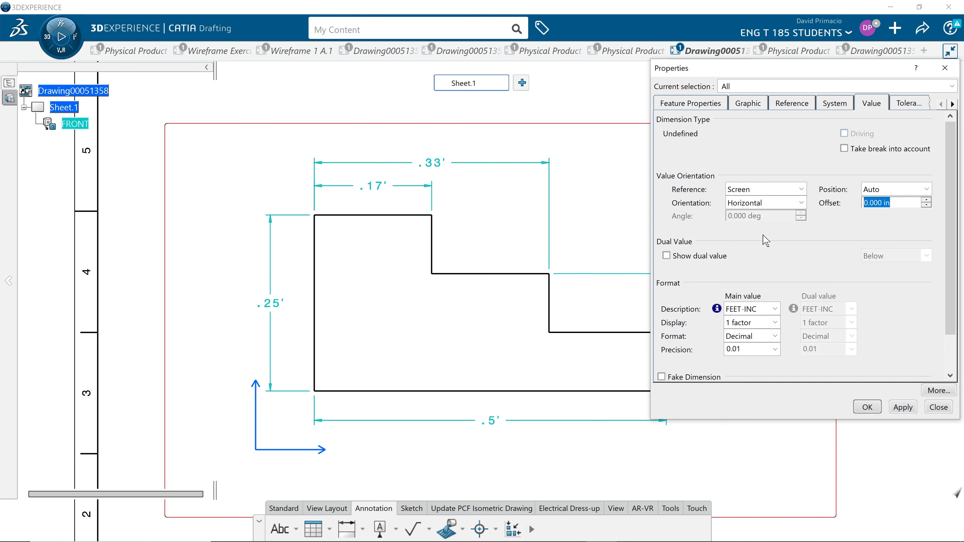
left_click(759, 308)
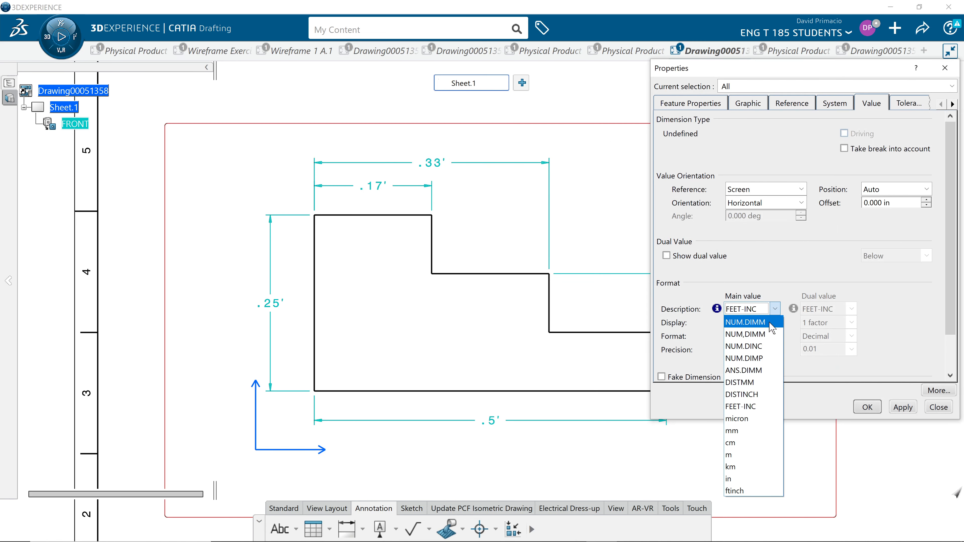
left_click(779, 356)
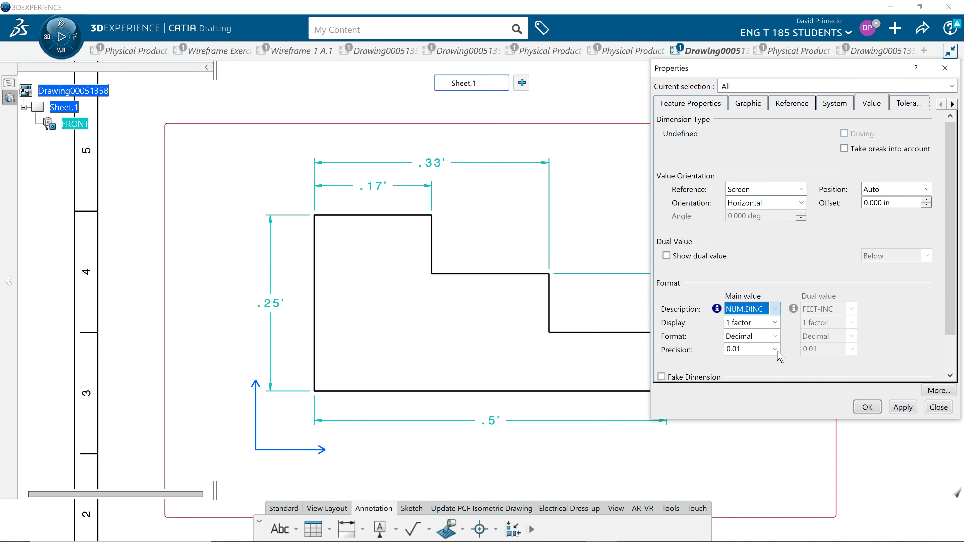
left_click(903, 407)
left_click(867, 407)
left_click(608, 352)
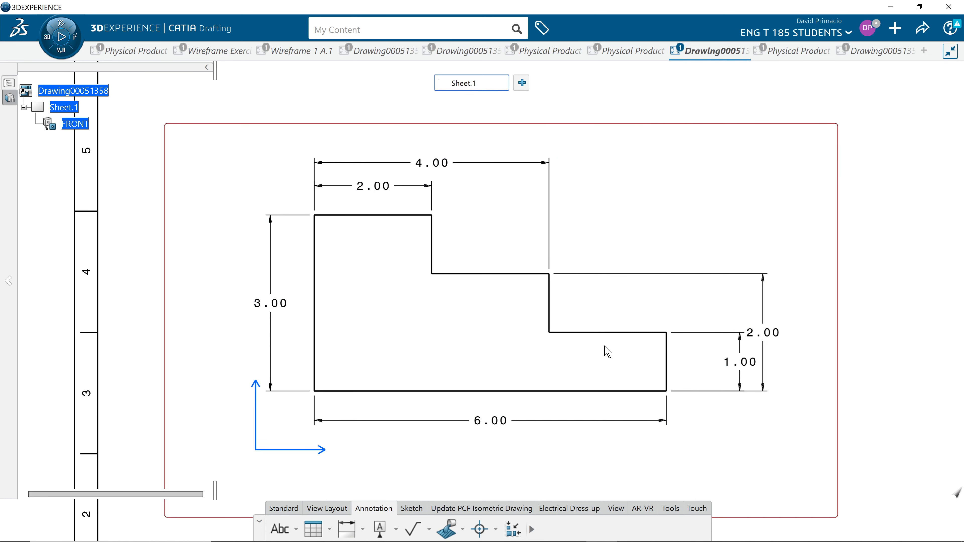
Step: Set the main value precision of all dimensions in the front view to 0.0001
mouse_move(610, 351)
middle_mouse_down()
mouse_move(545, 345)
mouse_move(555, 337)
middle_mouse_up()
middle_click_drag(465, 335, 484, 329)
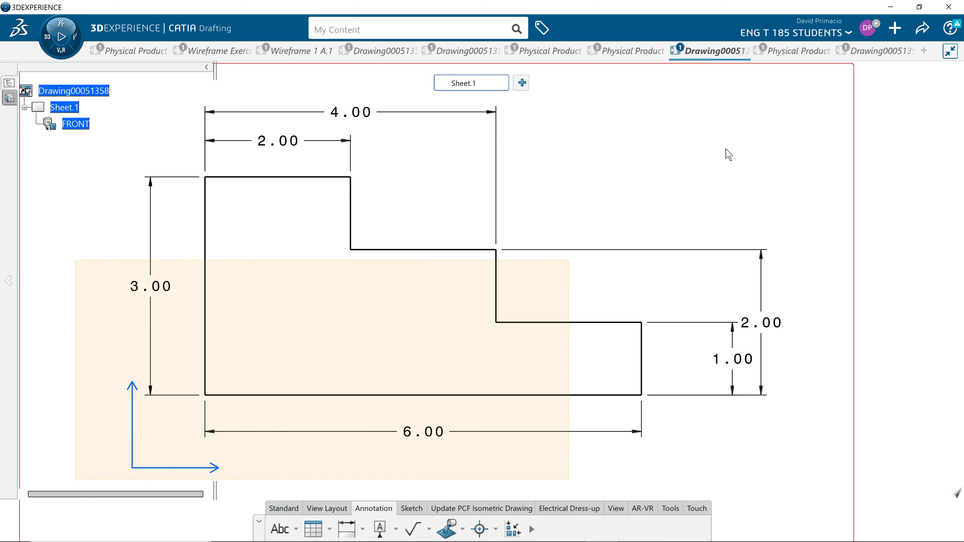
key("ctrl+a")
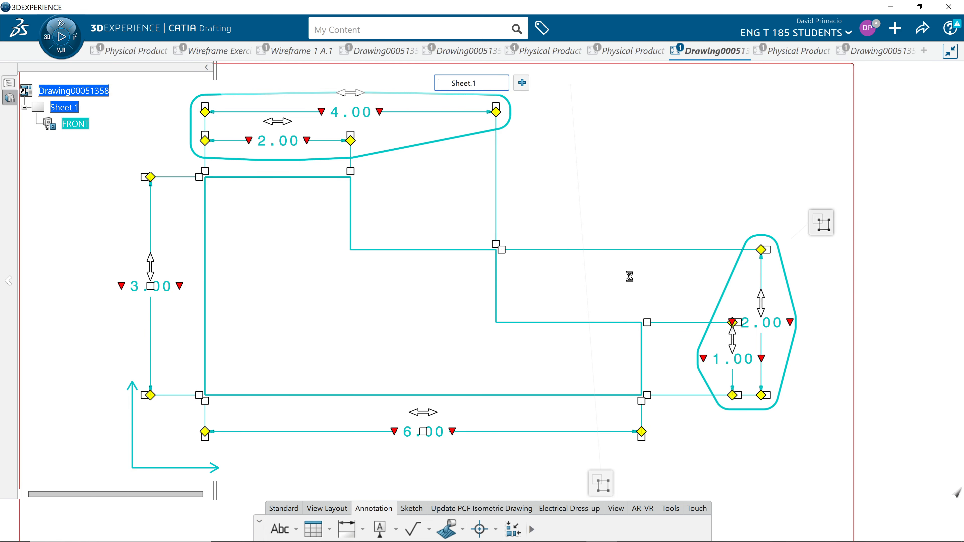
right_click(634, 252)
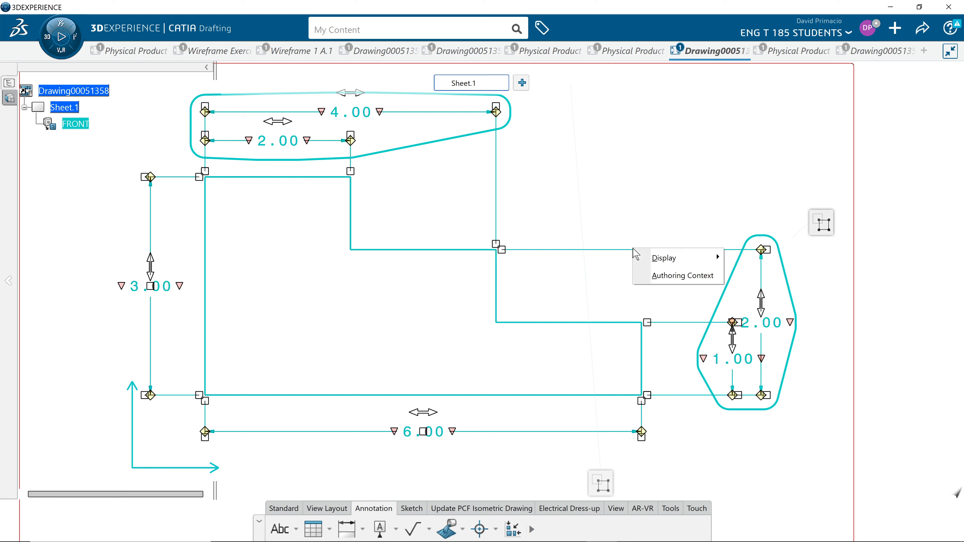
left_click(630, 252)
right_click(626, 251)
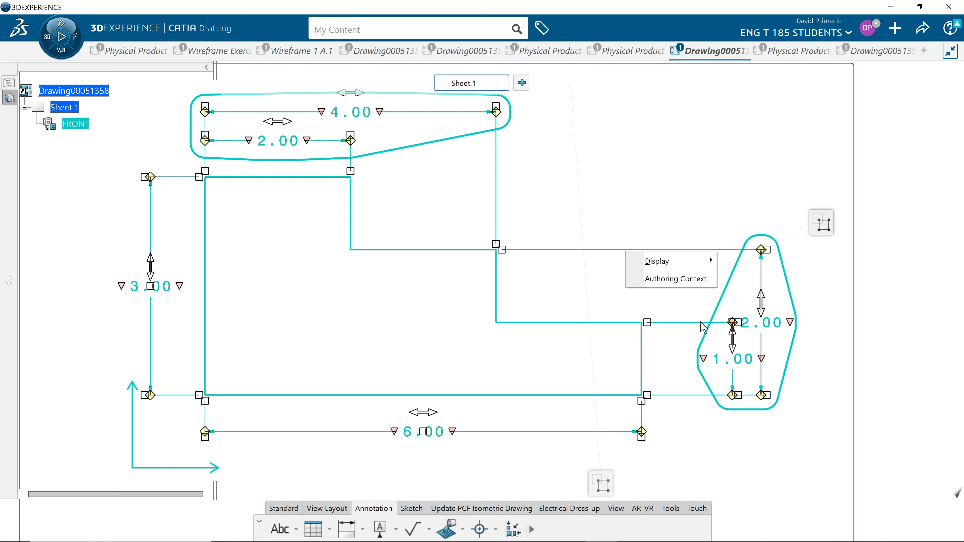
left_click(771, 286)
right_click(762, 276)
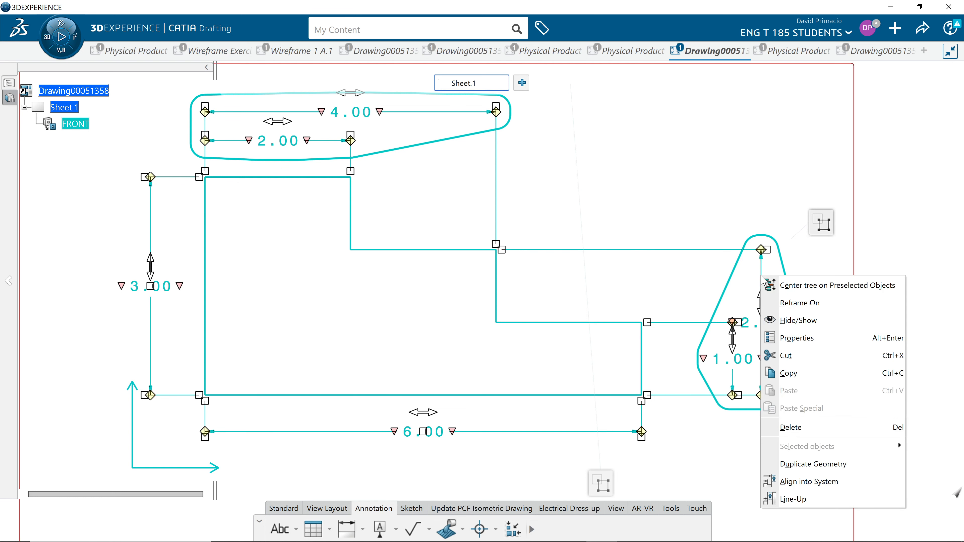
left_click(799, 338)
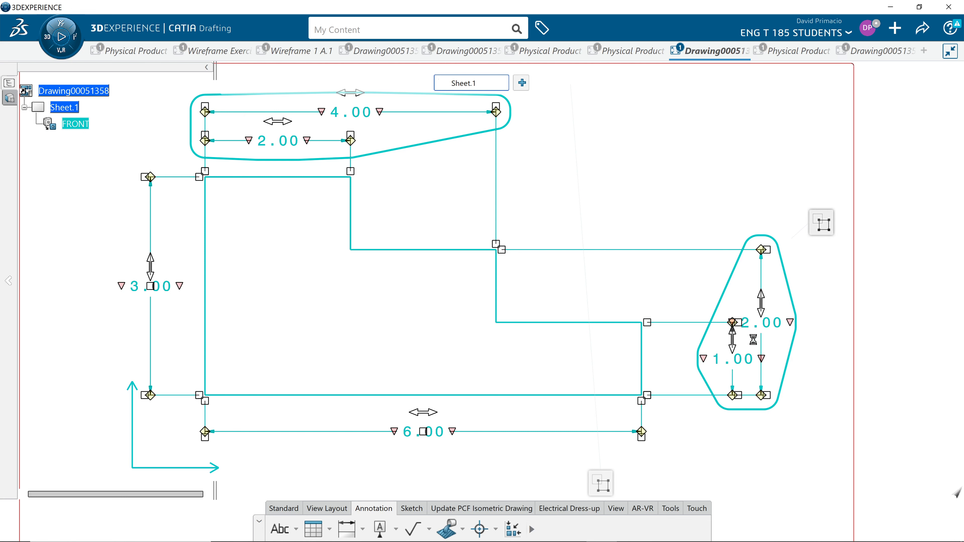
left_click(774, 349)
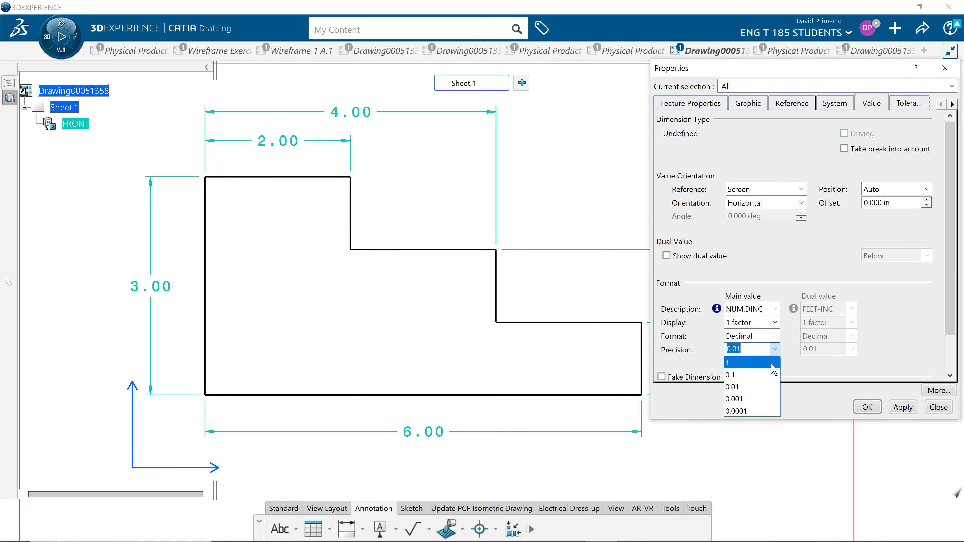
left_click(745, 411)
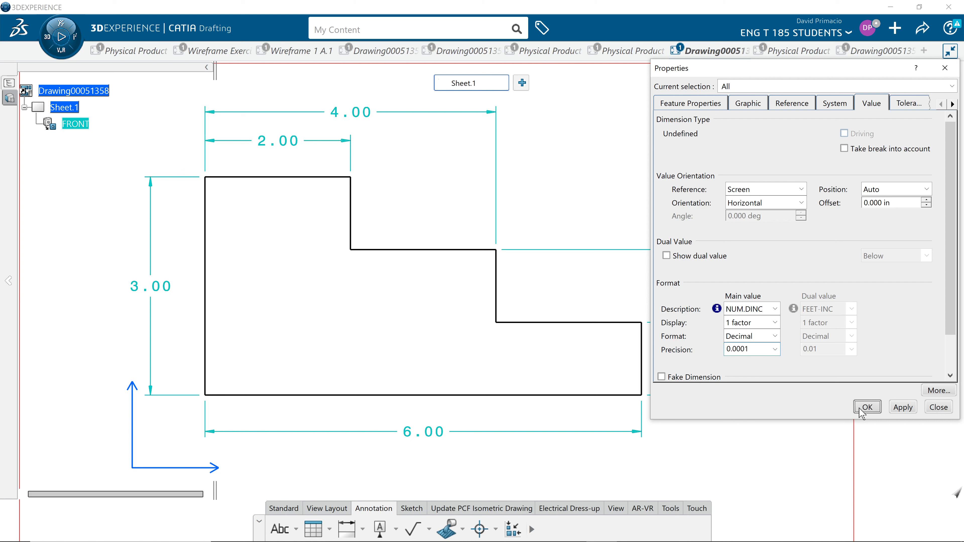
left_click(867, 408)
left_click(509, 374)
middle_click_drag(495, 377, 521, 356)
scroll(519, 368, "down", 1)
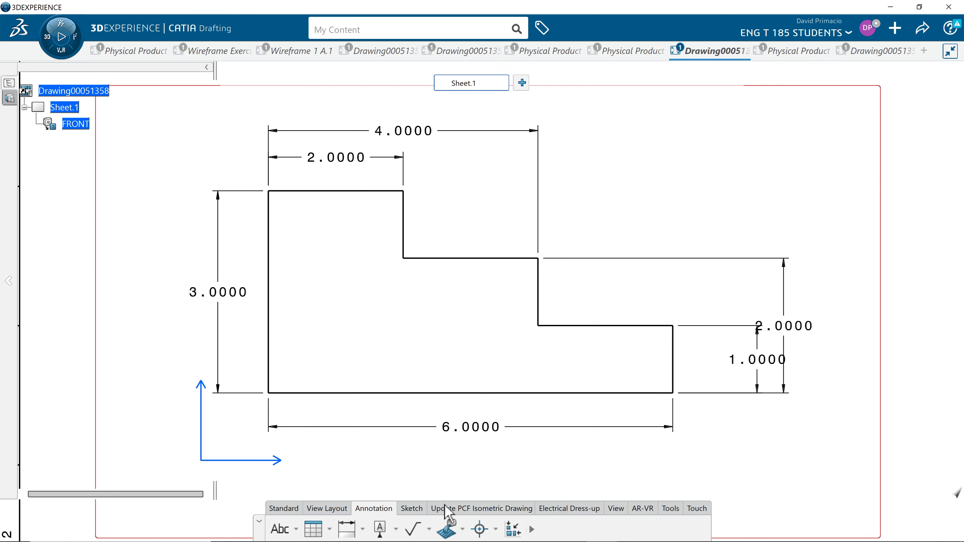
Step: Move the stacked height dimensions beside the lowest step closer to the profile, displaying the grid only as a temporary guide
left_click(408, 513)
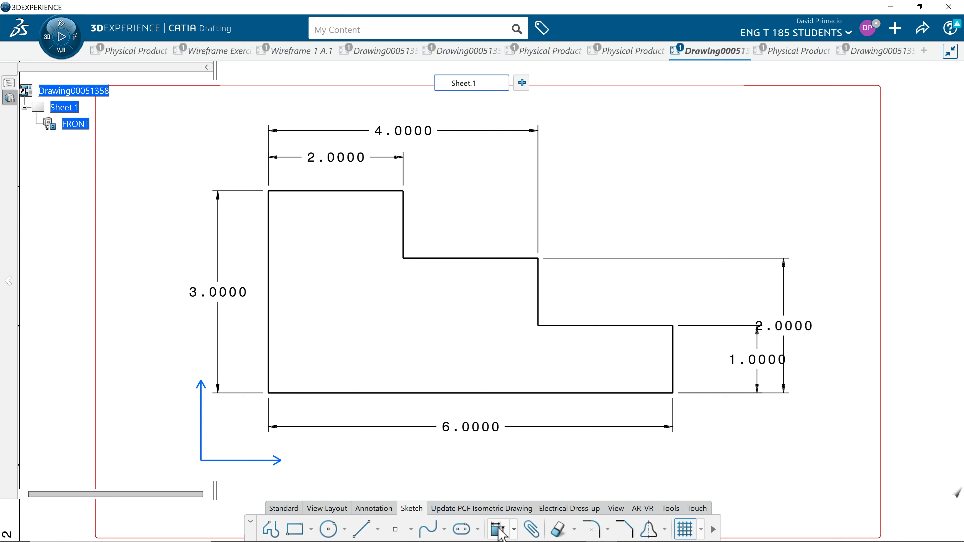
left_click(614, 510)
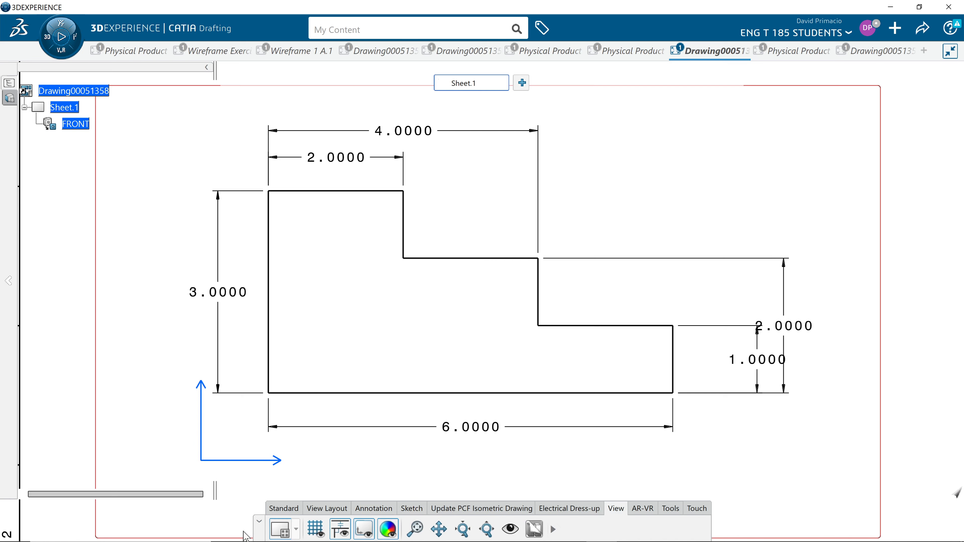
left_click(314, 531)
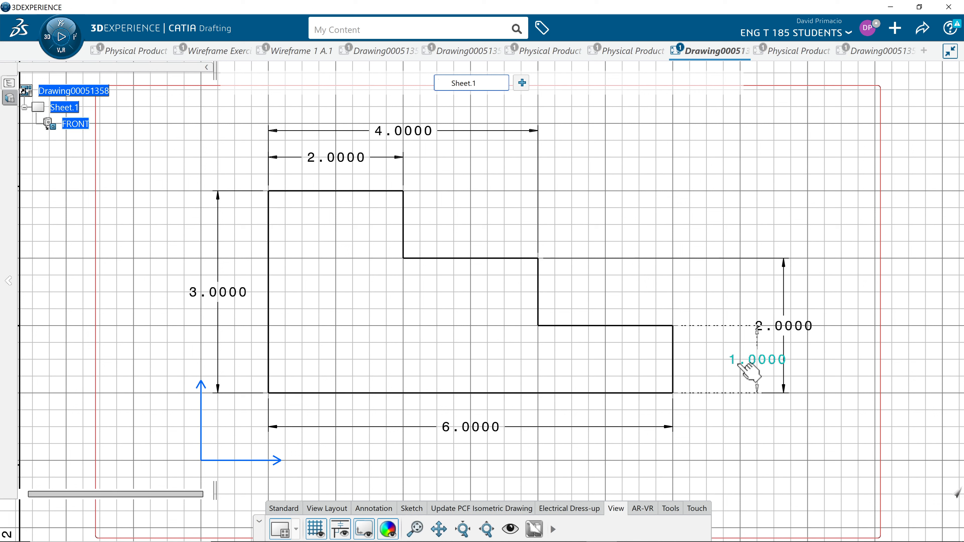
left_click_drag(757, 380, 738, 380)
left_click(690, 418)
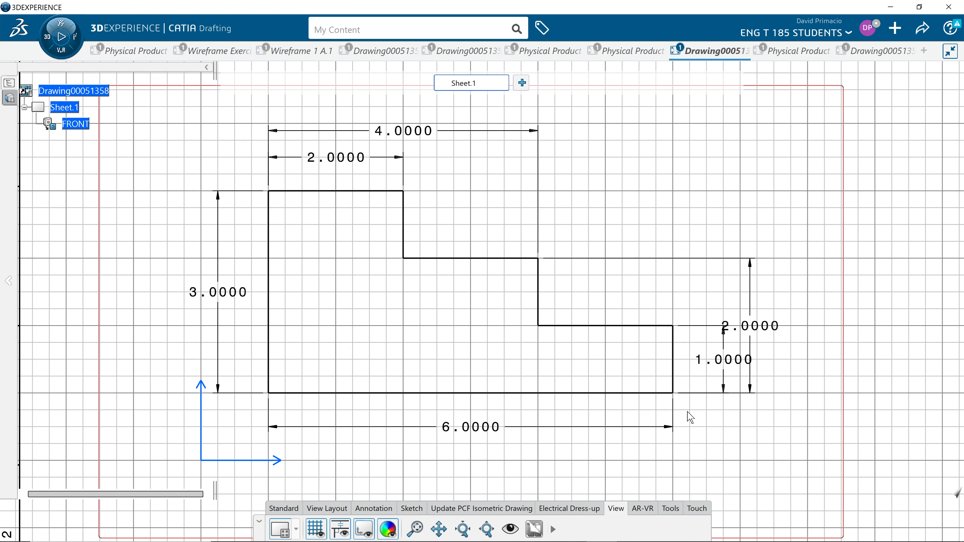
left_click(319, 526)
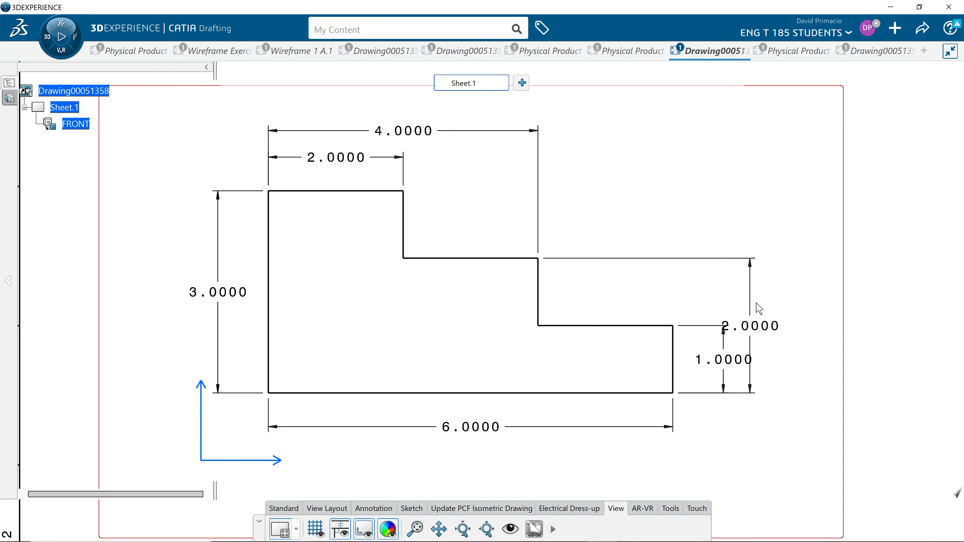
Step: Set the constant offset between dimensions to .75 in for the stacked height dimensions beside the lowest step
right_click(749, 326)
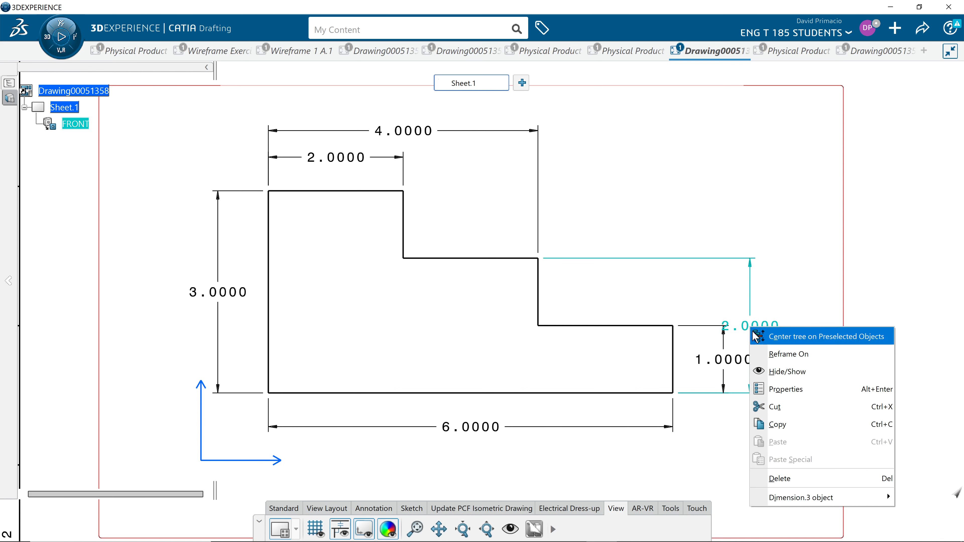
left_click(785, 388)
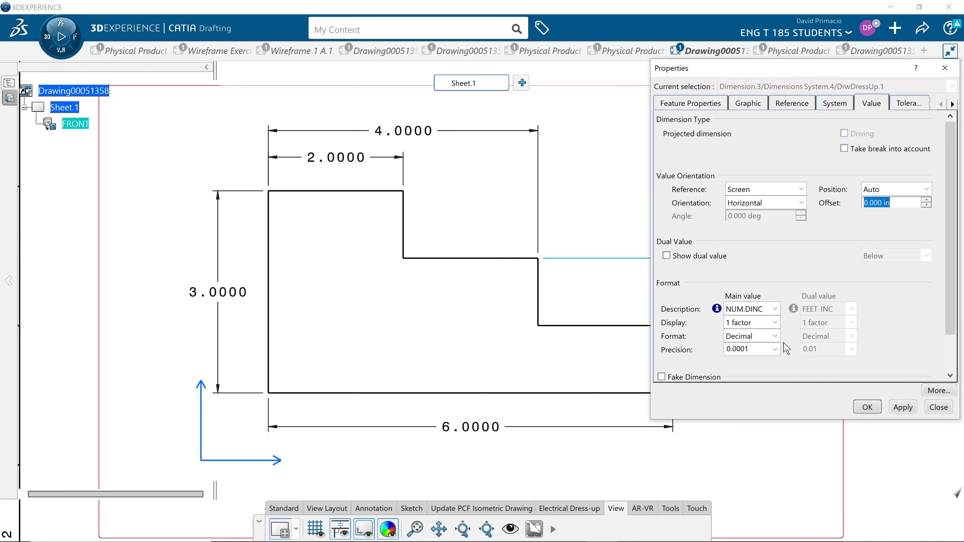
left_click(847, 106)
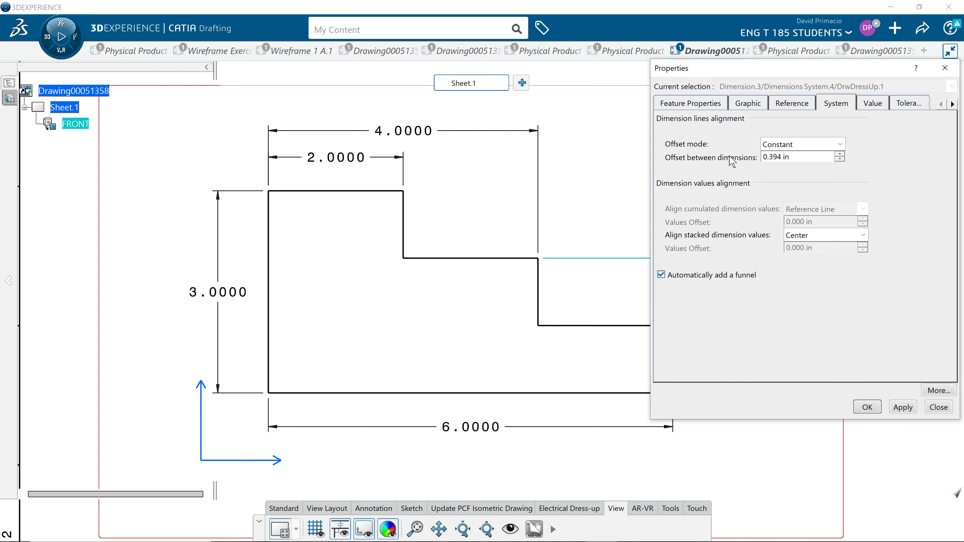
left_click_drag(767, 65, 656, 100)
left_click_drag(396, 125, 395, 125)
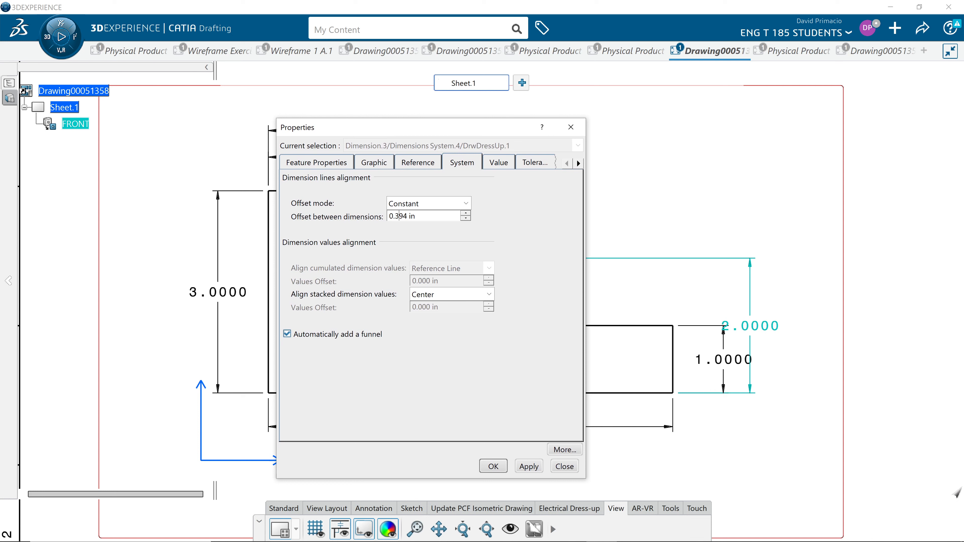
double_click(400, 216)
left_click_drag(416, 217, 352, 219)
type("75")
key("Return")
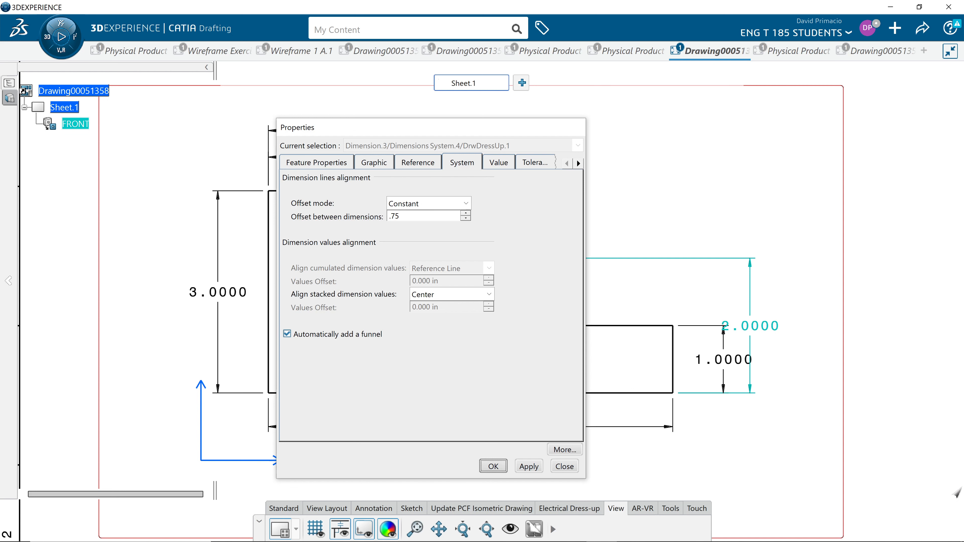
left_click(714, 448)
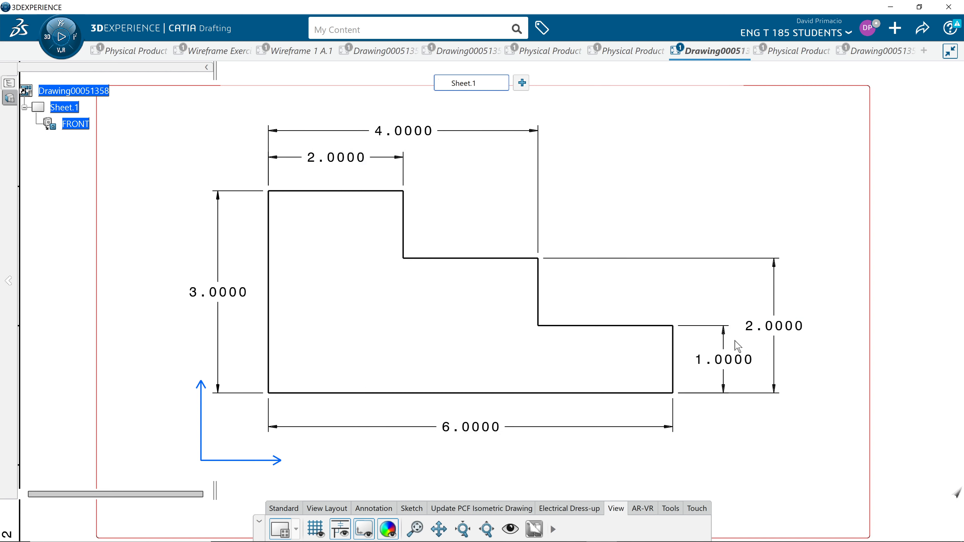